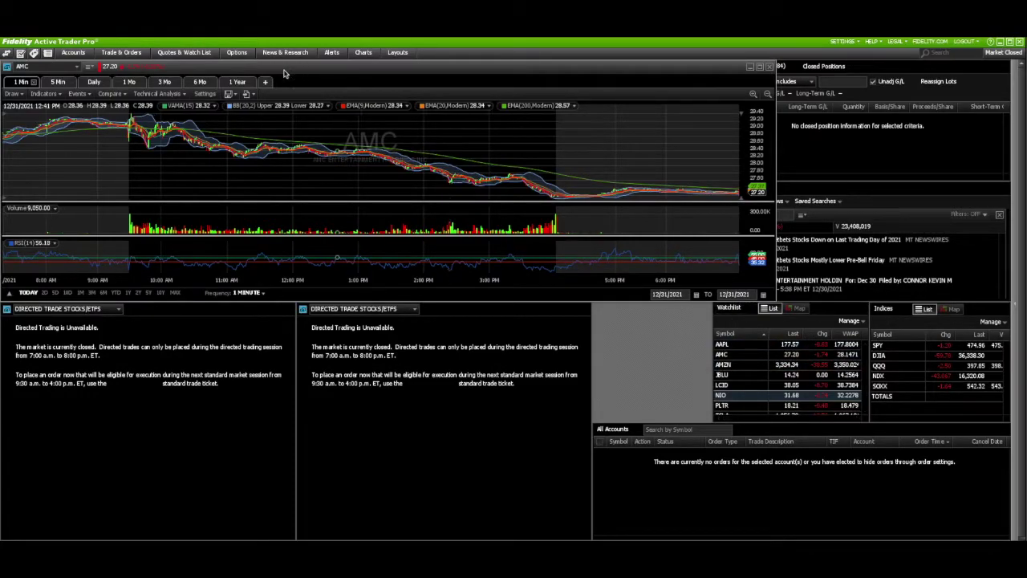
Step: Open a new floating watch list window from Quotes & Watch List and show its Manage options
left_click(183, 54)
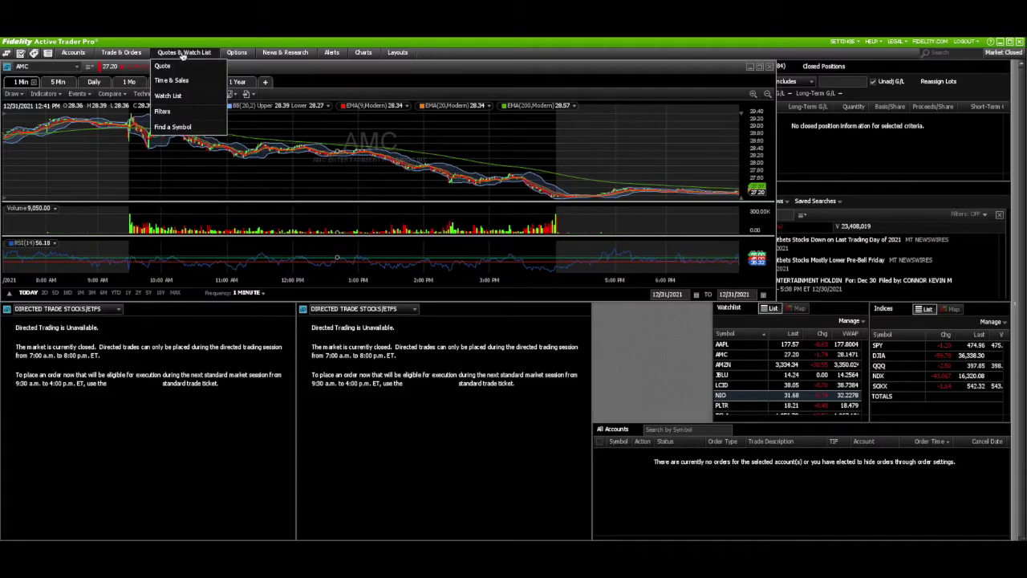
left_click(186, 97)
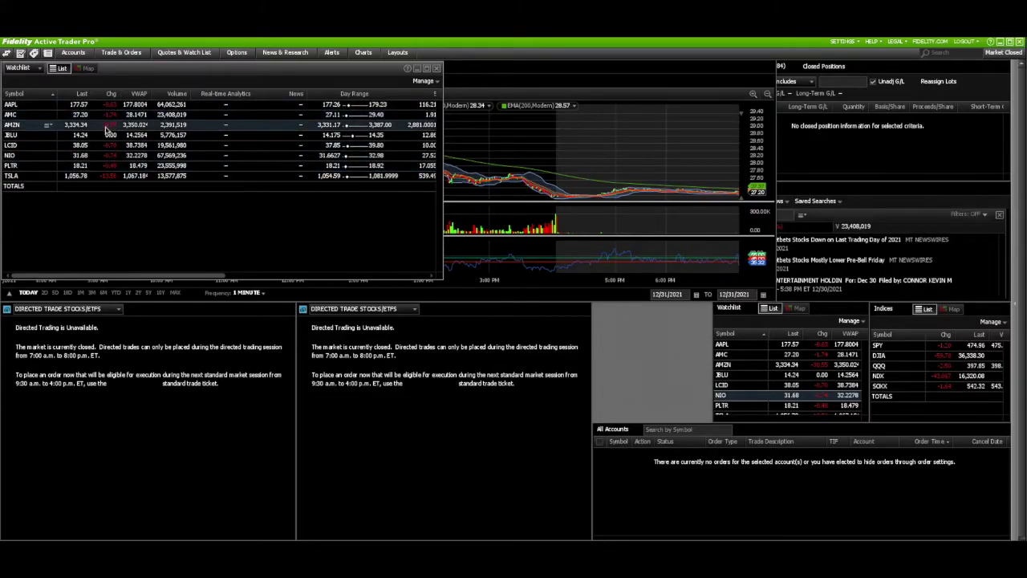
left_click(426, 81)
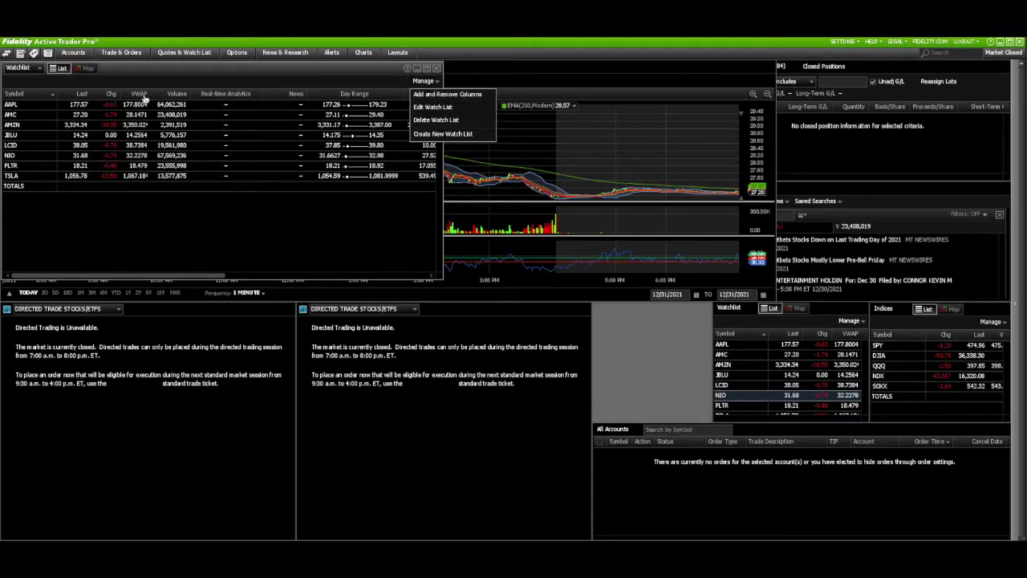
left_click(443, 94)
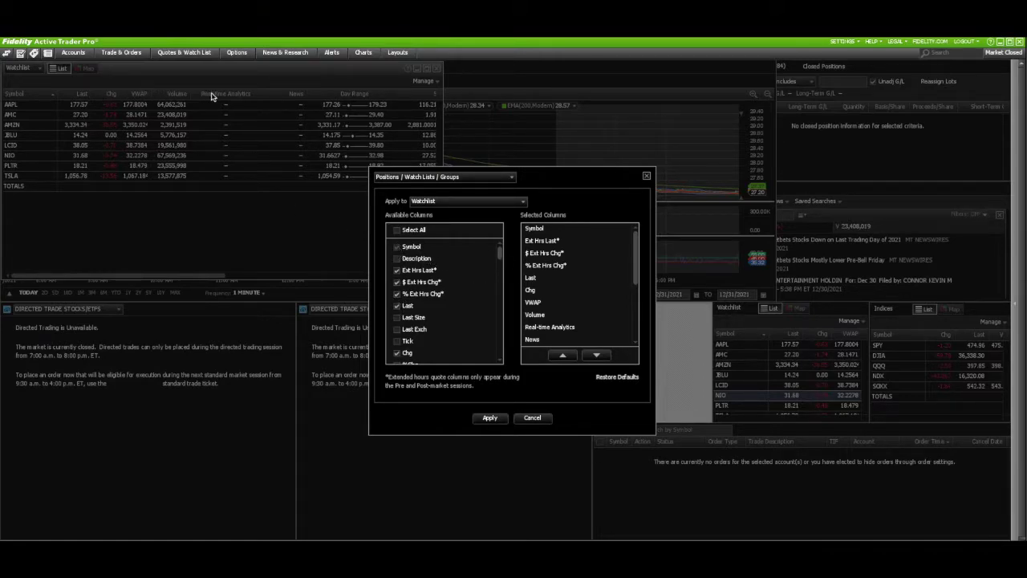
scroll(456, 330, "down", 5)
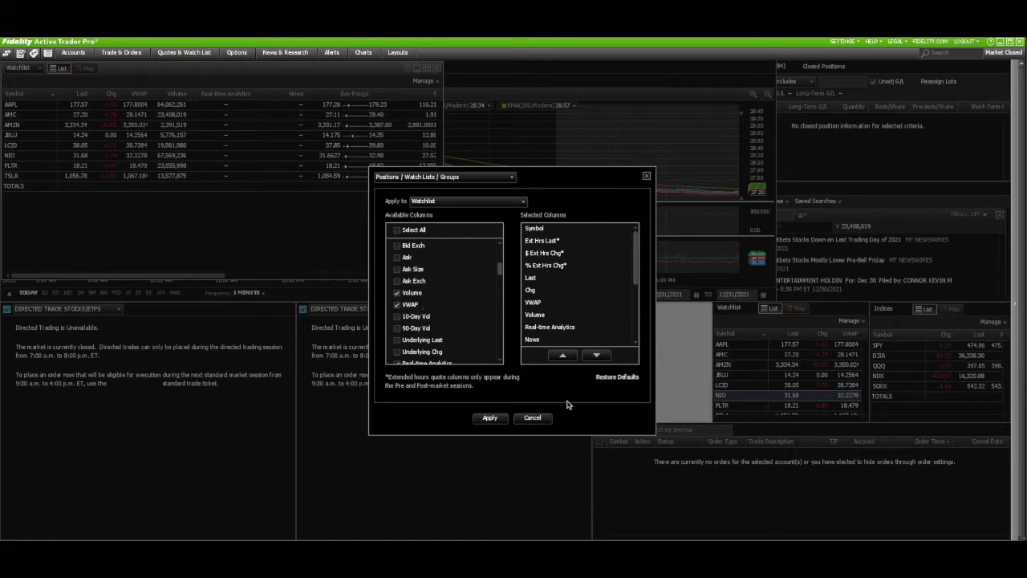
left_click(490, 417)
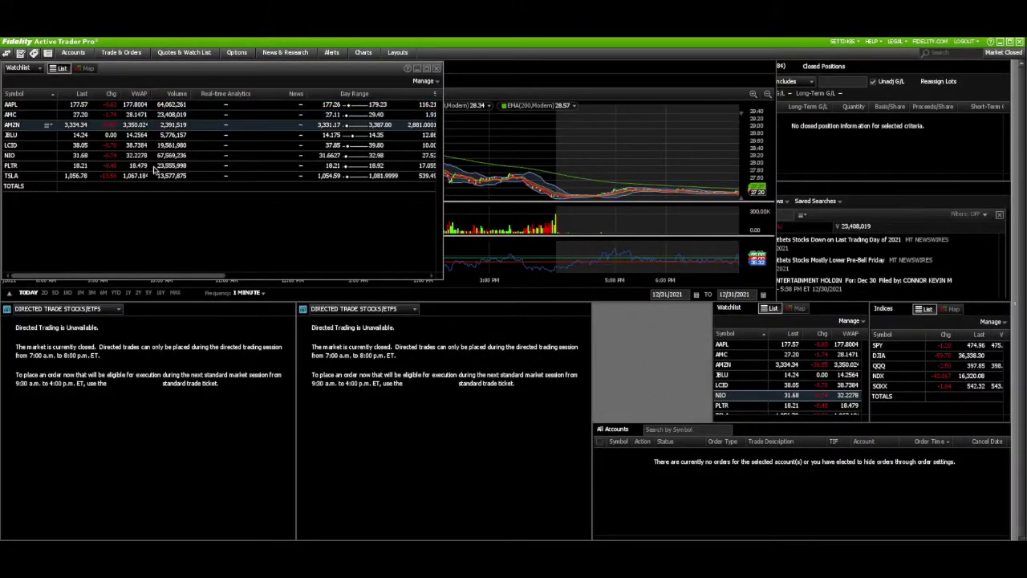
Step: Scroll the watch list's columns, narrow and shorten its window, and move it over the AMC chart
left_click_drag(182, 279, 425, 281)
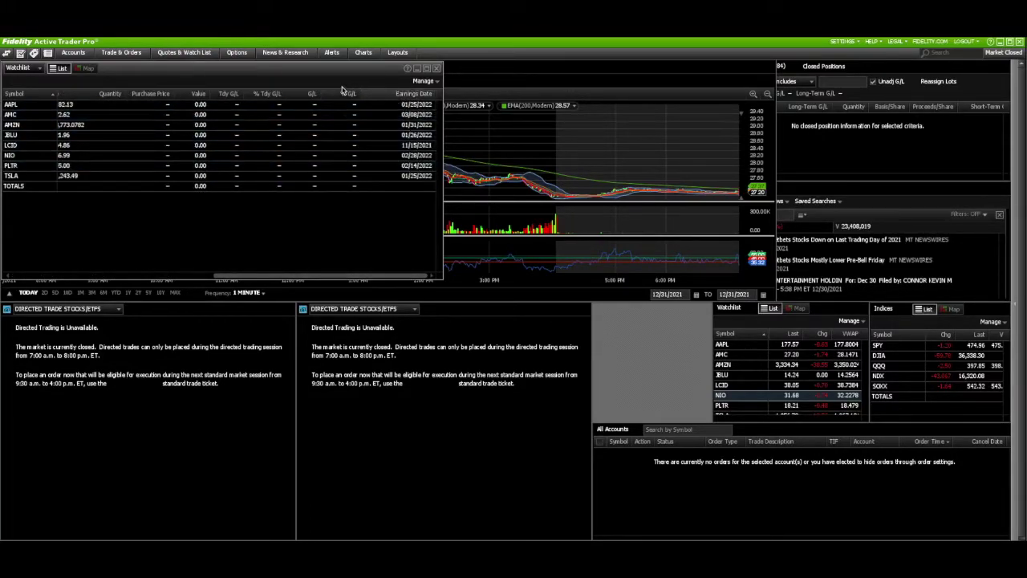
mouse_move(340, 97)
left_mouse_down()
mouse_move(228, 96)
mouse_move(343, 98)
left_mouse_up()
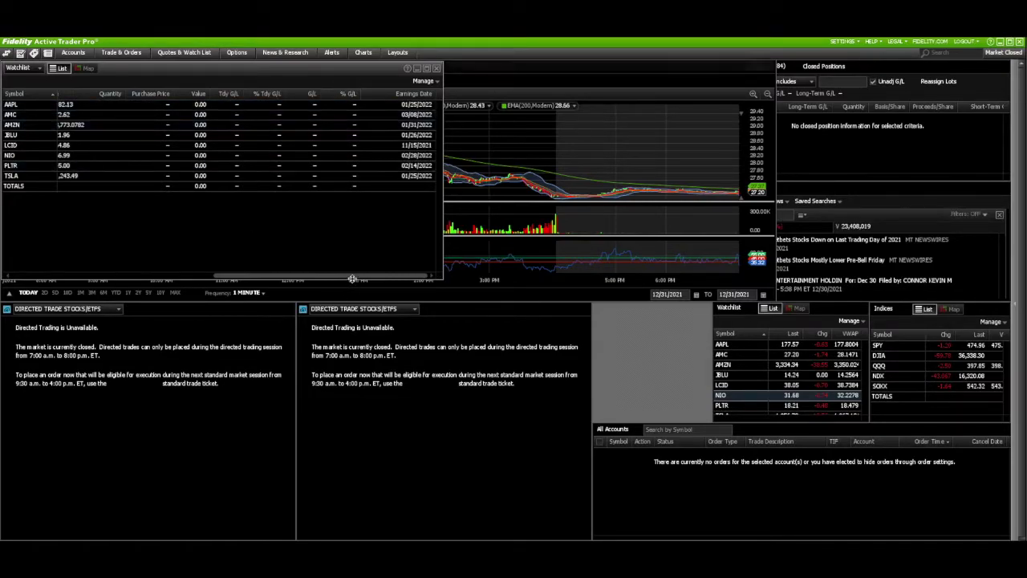
left_click_drag(349, 278, 145, 279)
left_click_drag(442, 85, 141, 93)
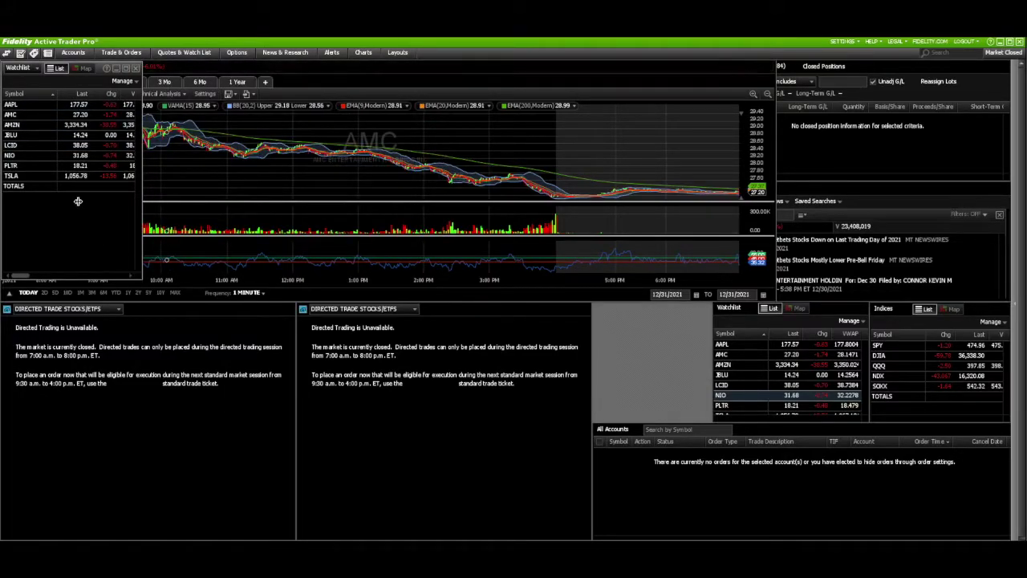
left_click_drag(89, 279, 90, 198)
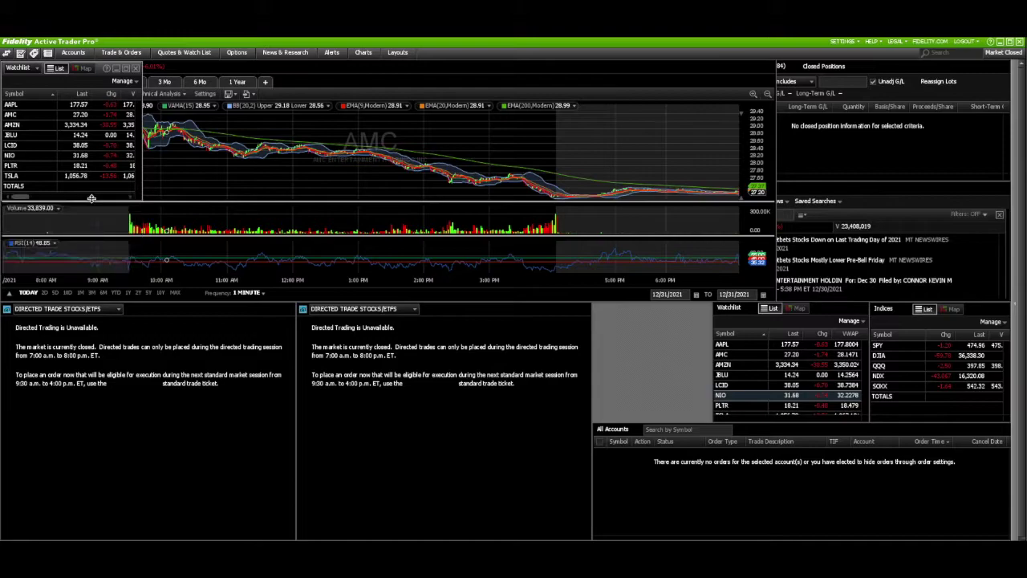
left_click_drag(635, 309, 369, 112)
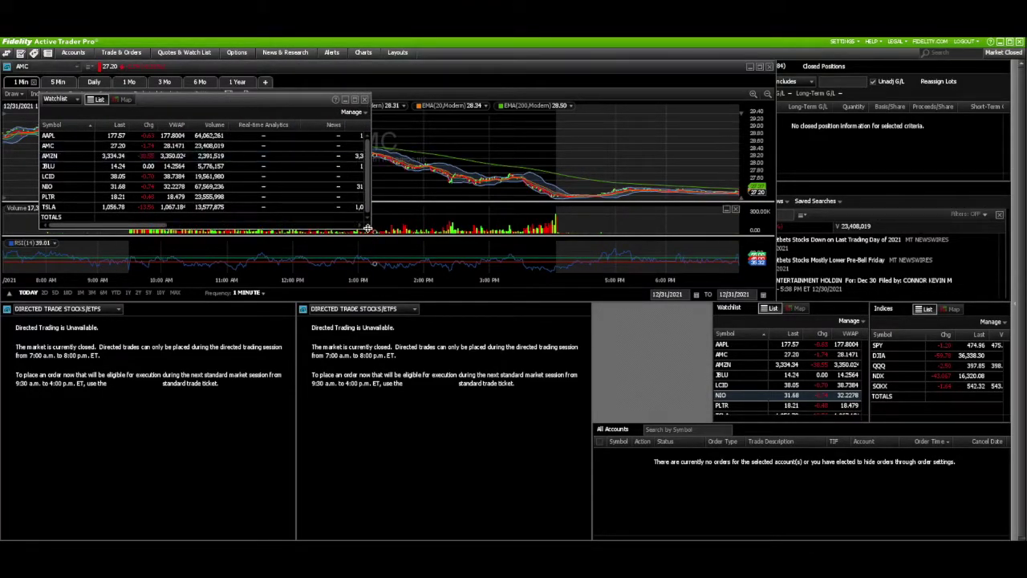
Step: Enlarge the watch list to show Day Range, then draft a 'stock' watch list with PLTR and discard it
left_click_drag(377, 233, 482, 291)
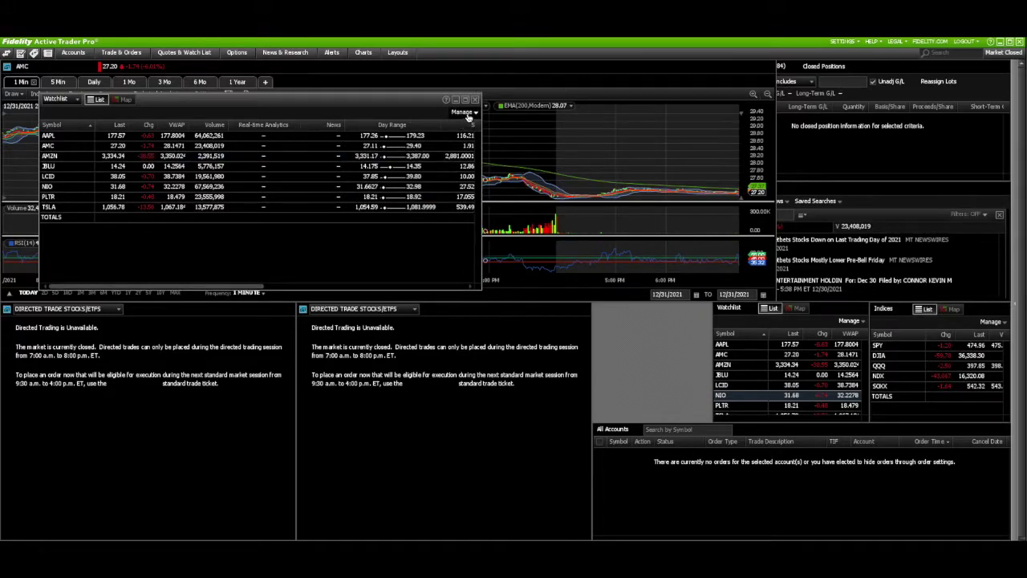
left_click(464, 112)
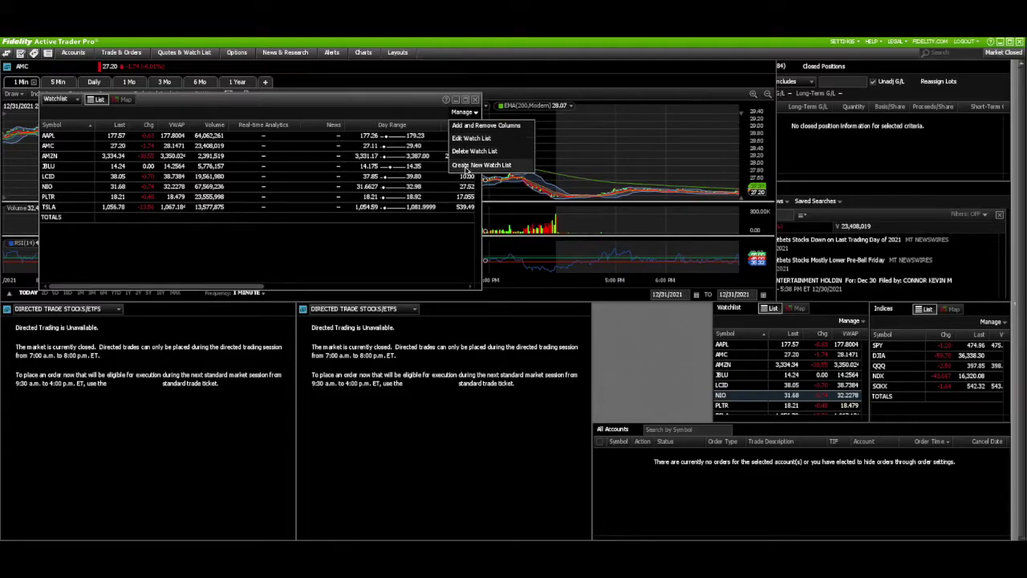
left_click(469, 164)
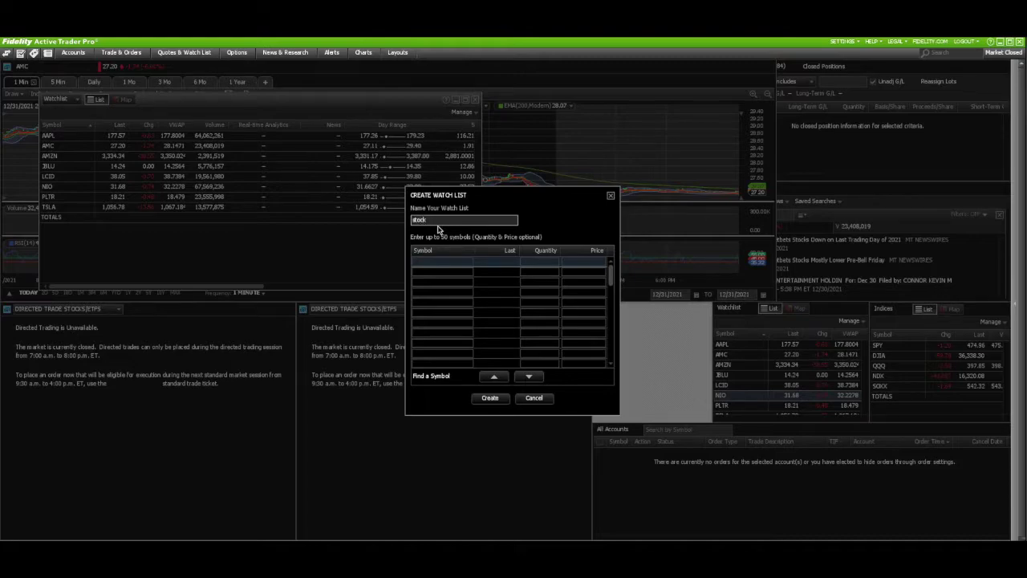
left_click(450, 265)
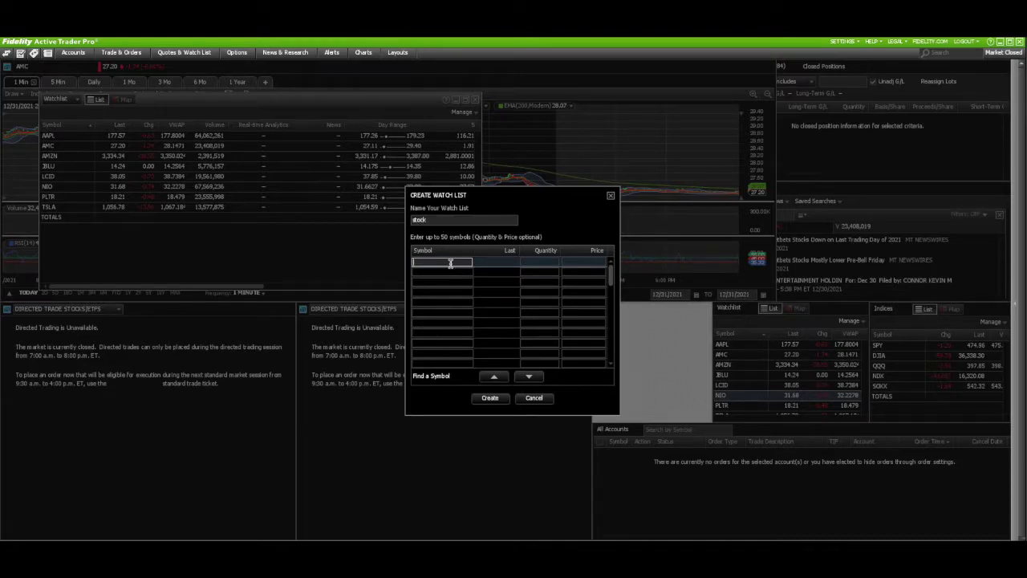
type("pltr")
key("Return")
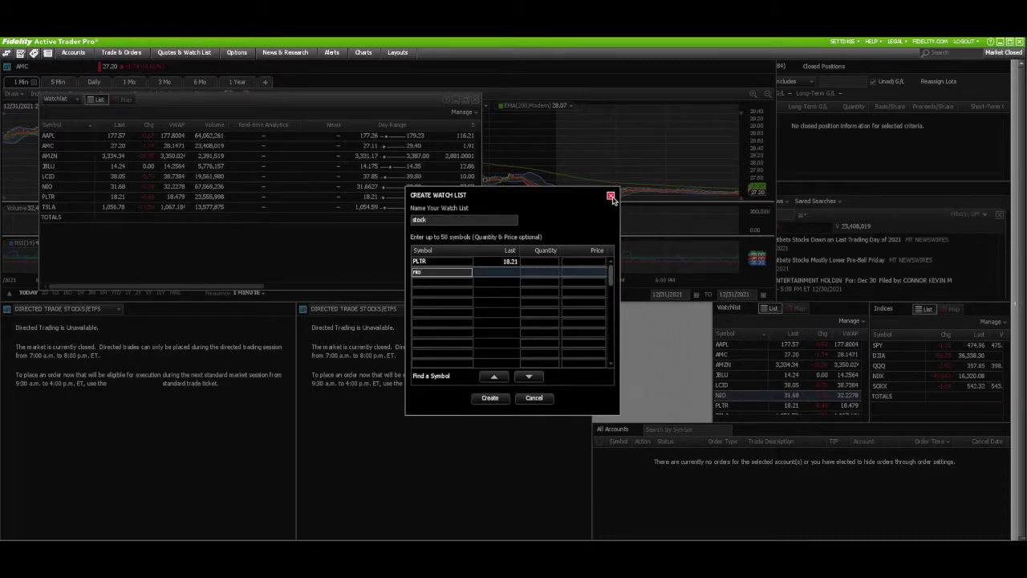
left_click(610, 196)
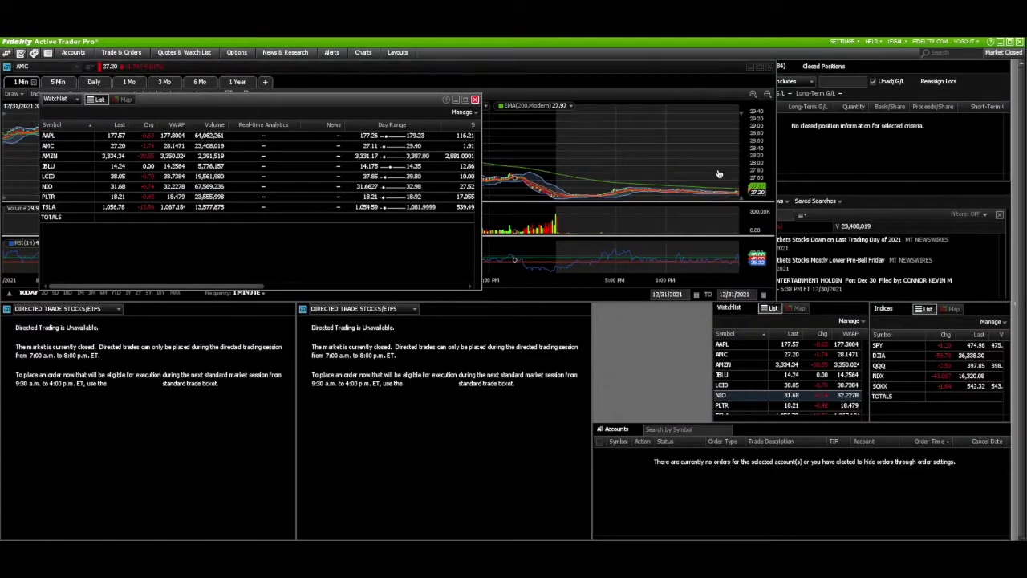
left_click(684, 163)
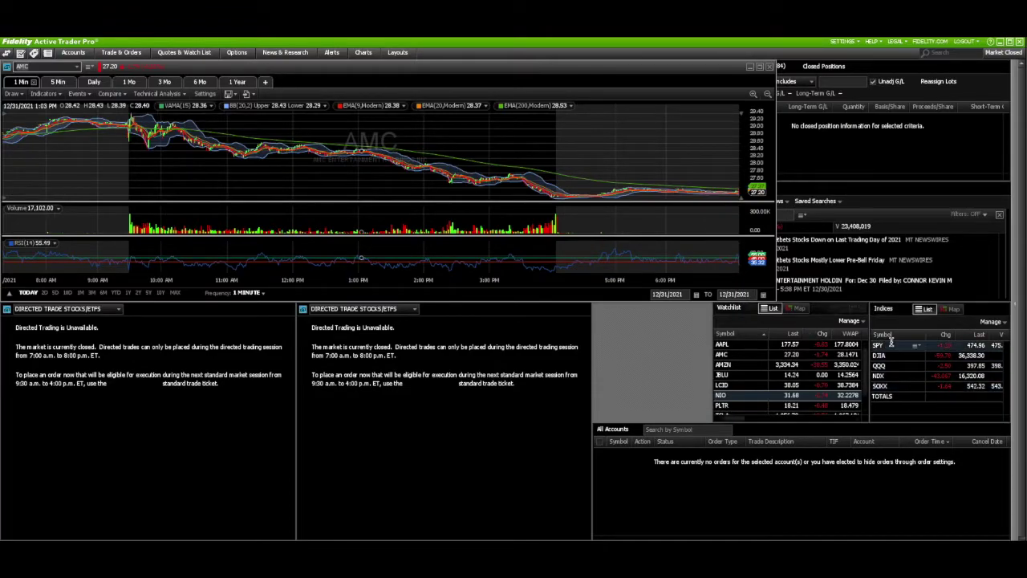
left_click(171, 60)
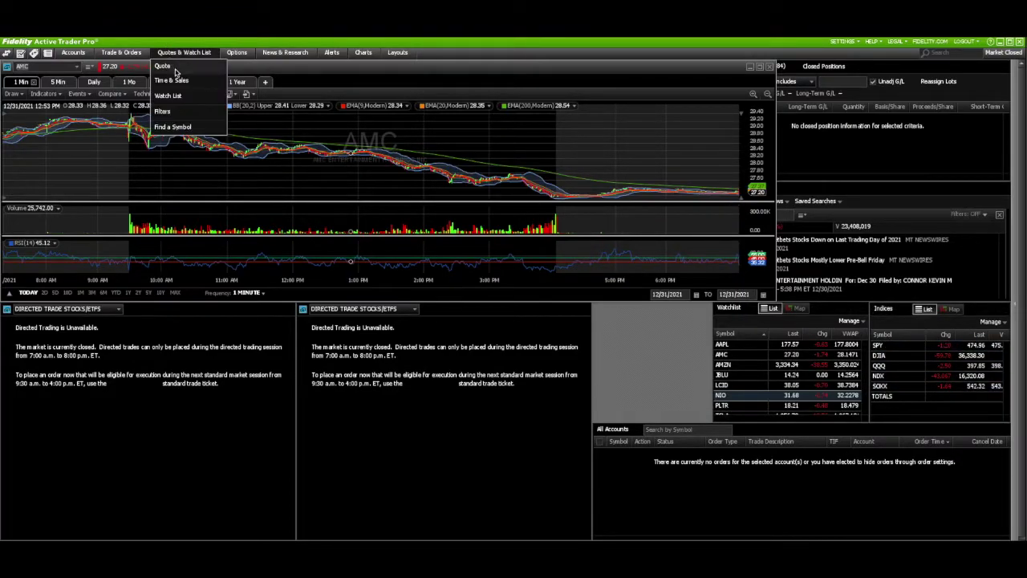
left_click(171, 97)
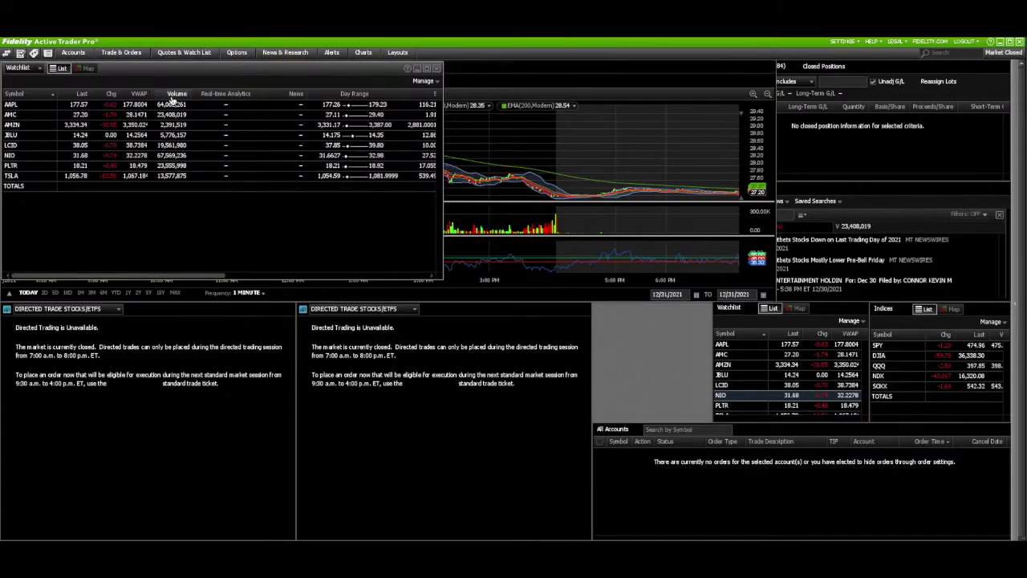
left_click(425, 82)
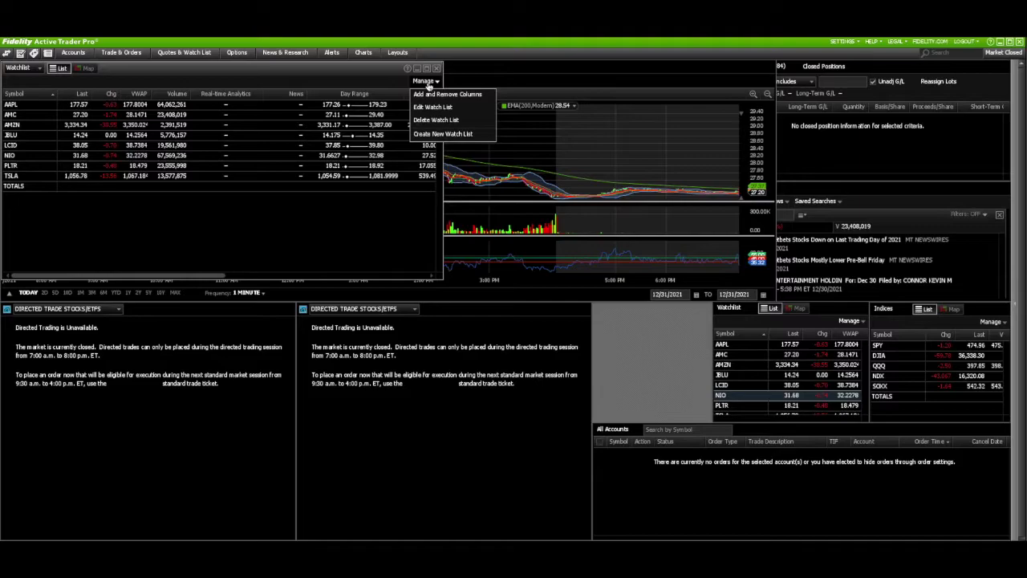
left_click(430, 133)
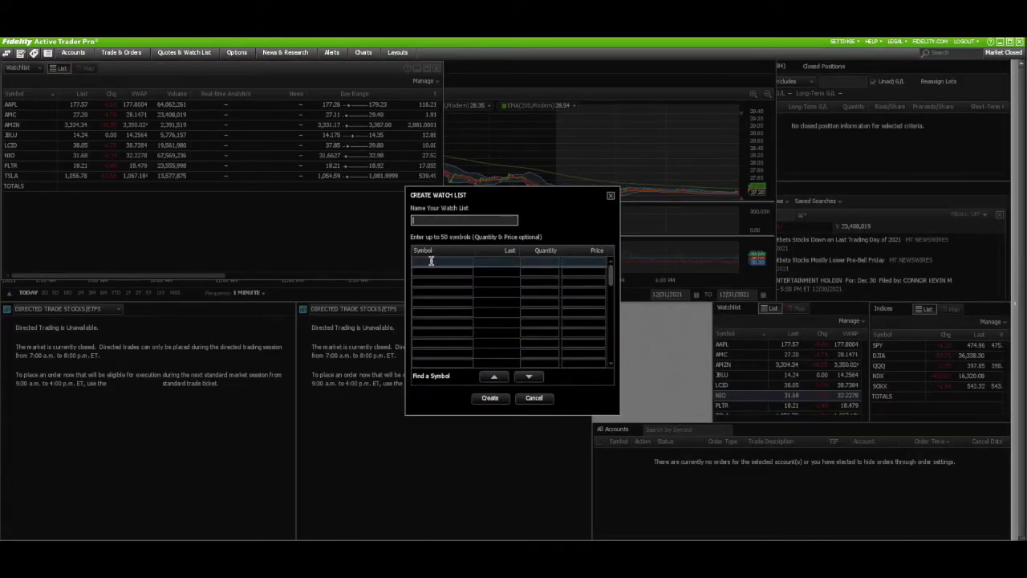
left_click(430, 260)
type("qqq")
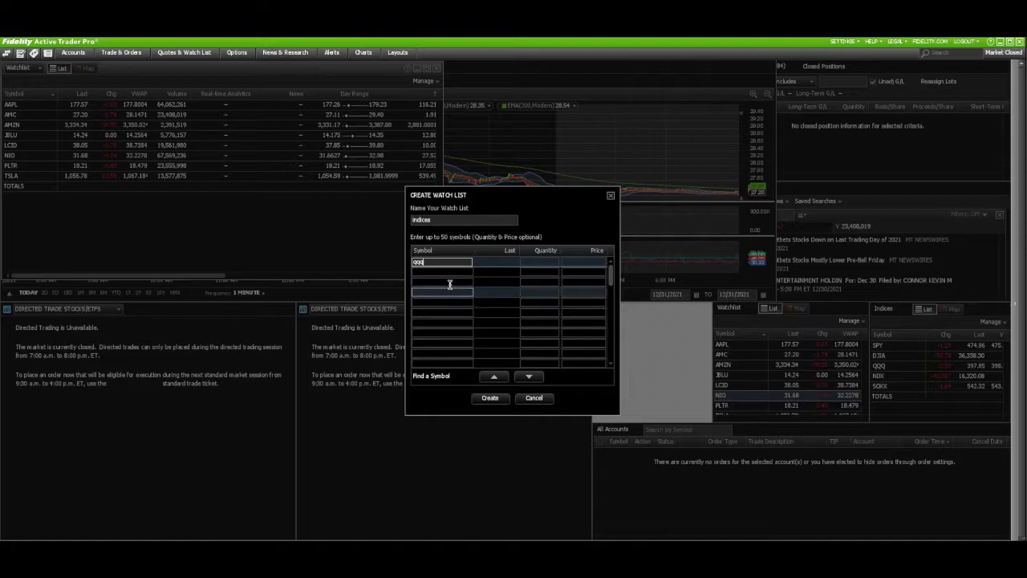
left_click(446, 273)
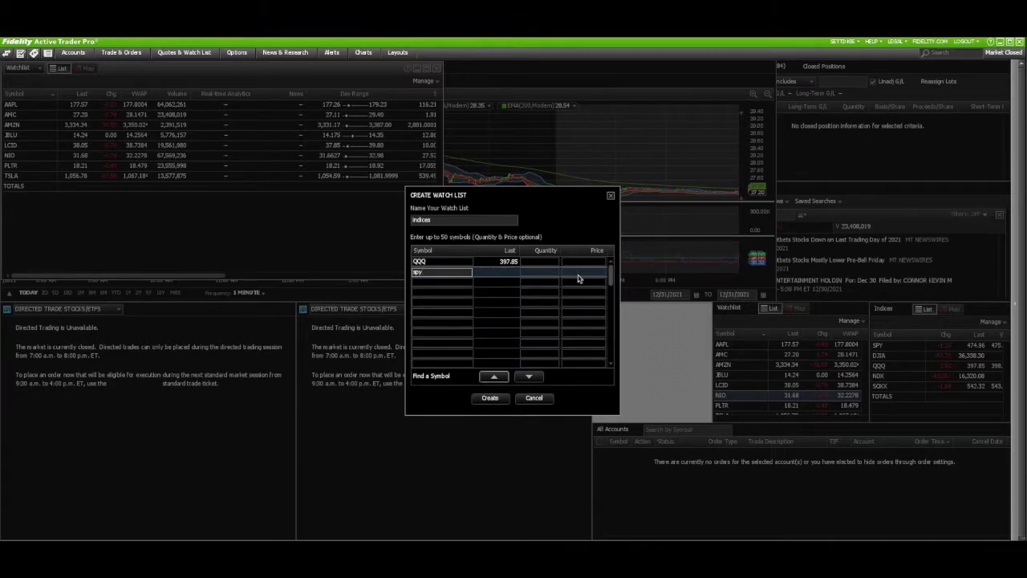
left_click(610, 195)
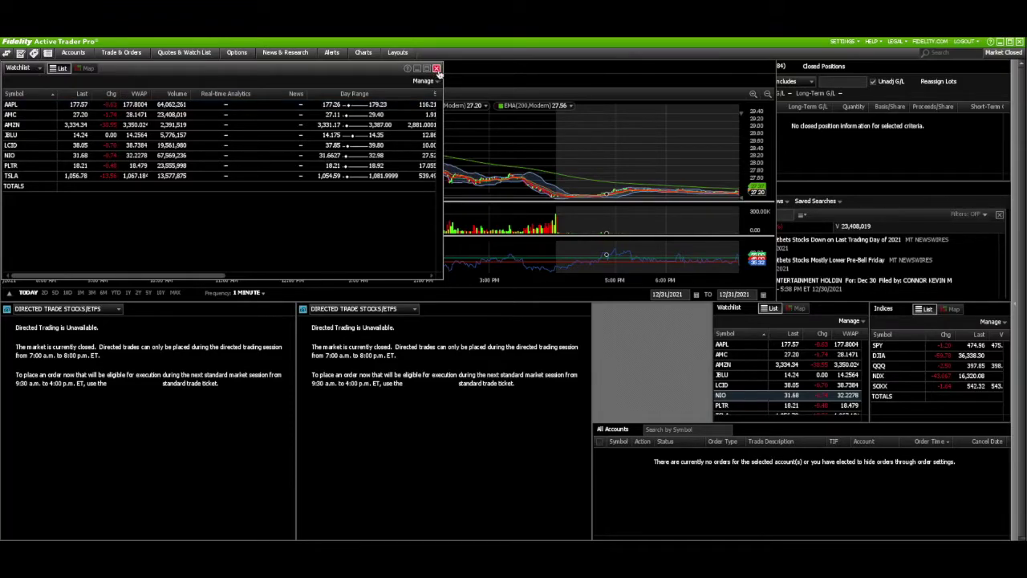
Step: Close the large stock Watchlist window, leaving the AMC chart and news panel
left_click(437, 69)
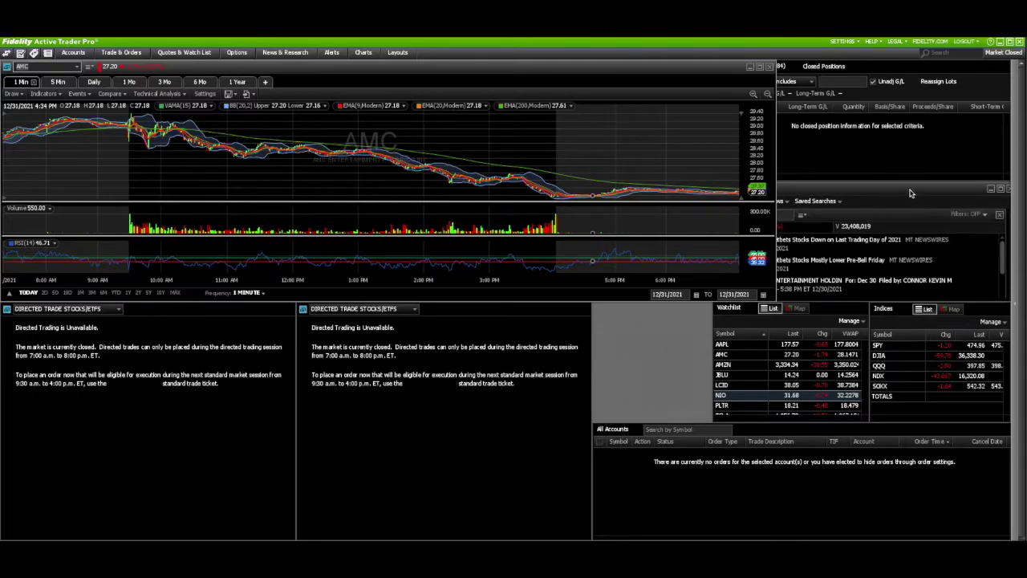
left_click(910, 193)
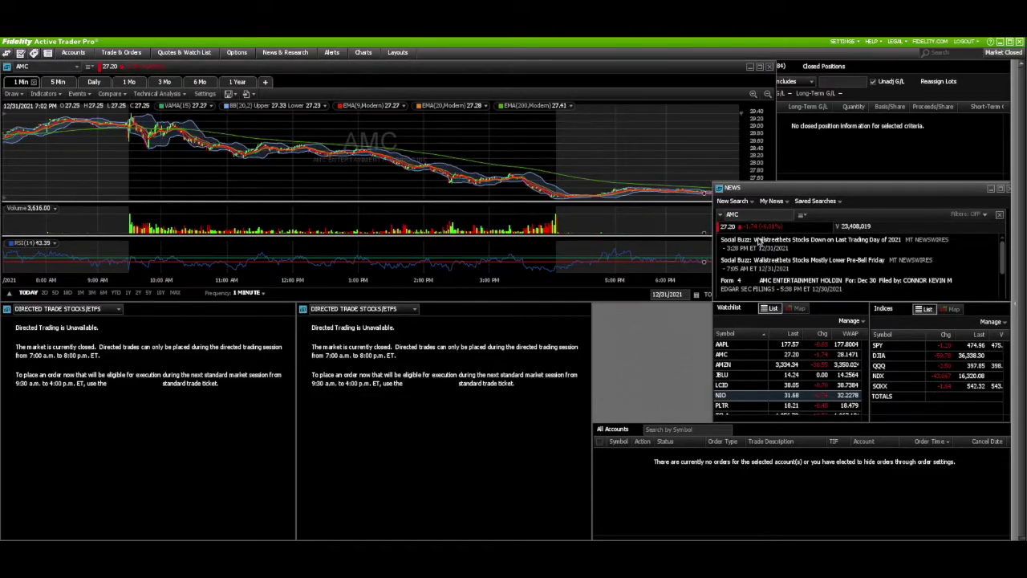
Step: Show the AMC News window's Wallstreetbets social-buzz headlines and Form 4 EDGAR filing
mouse_move(809, 245)
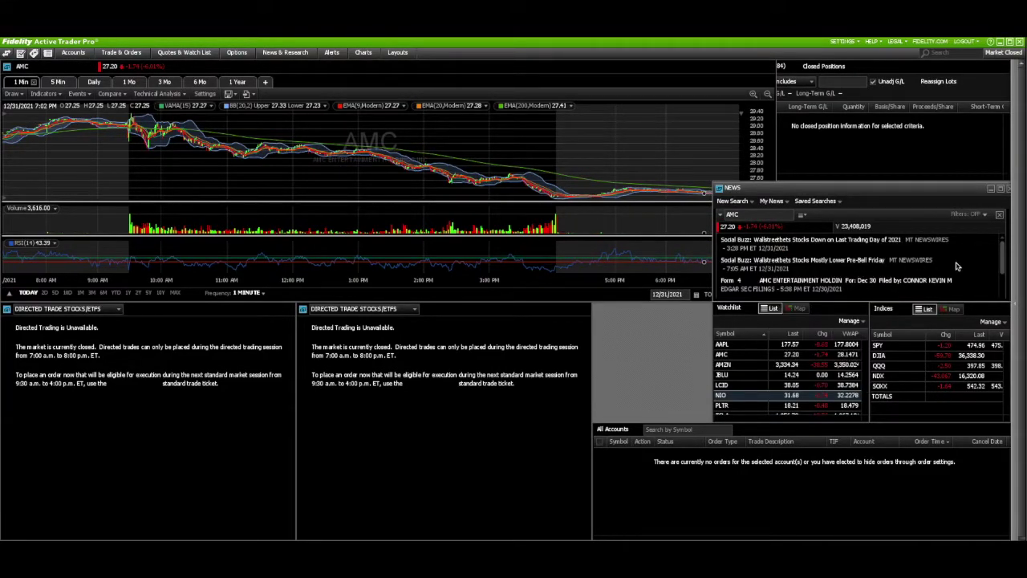
Step: Open the AMC News window from the News & Research menu
left_click(285, 53)
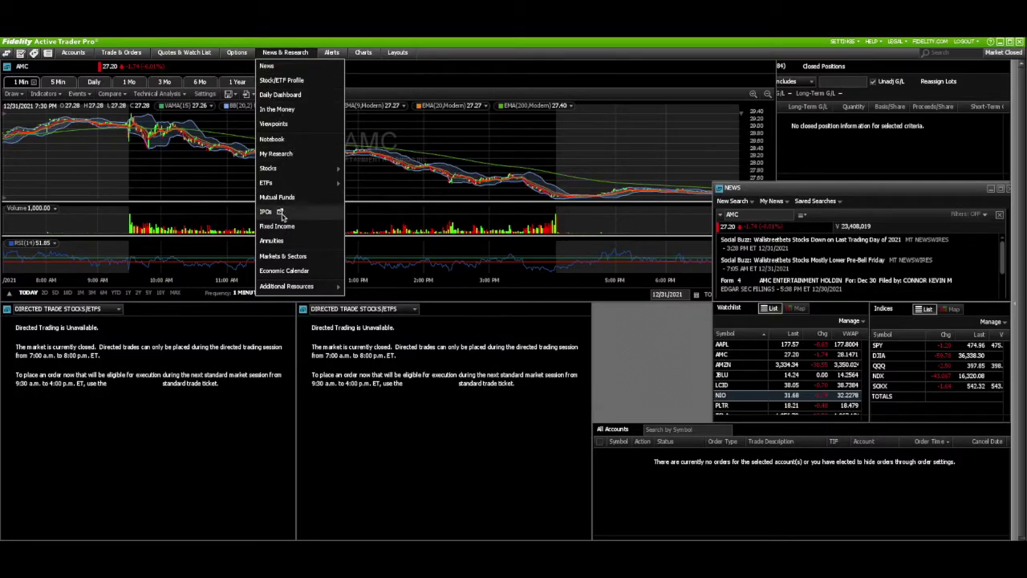
mouse_move(279, 171)
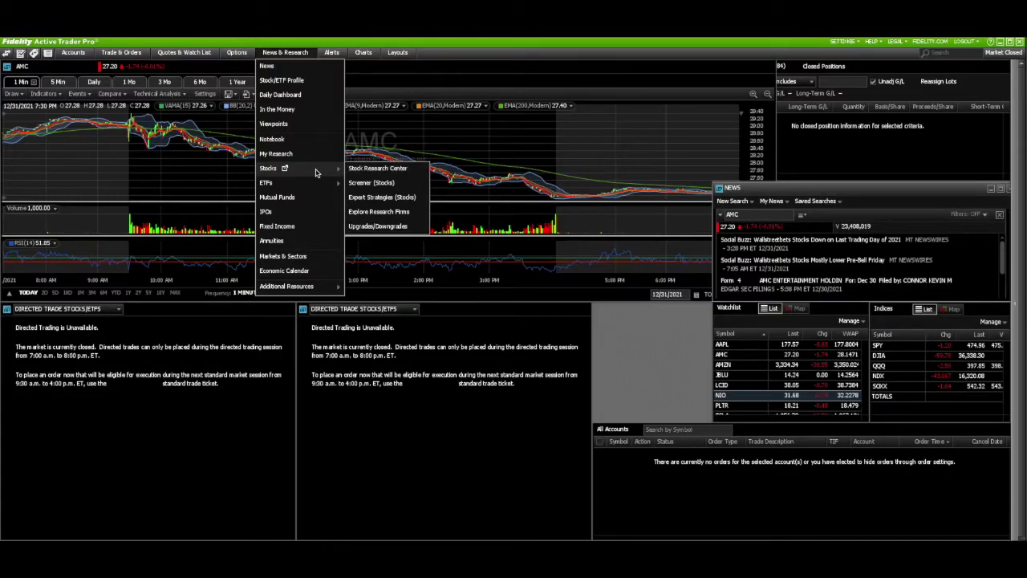
left_click(279, 70)
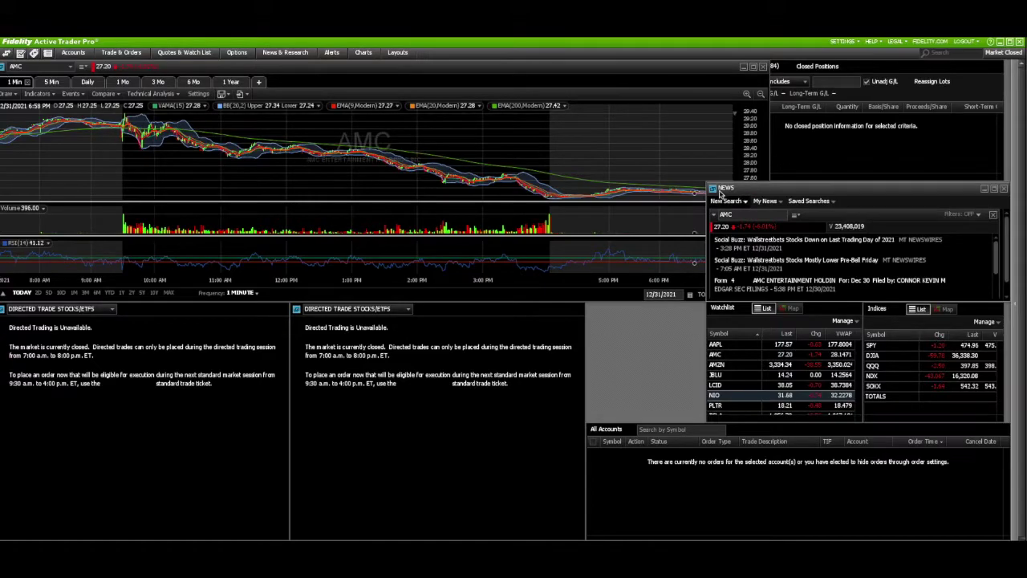
Step: Load PLTR into the linked chart and news, then pick AMZN from the chart's recent symbols
left_click(740, 215)
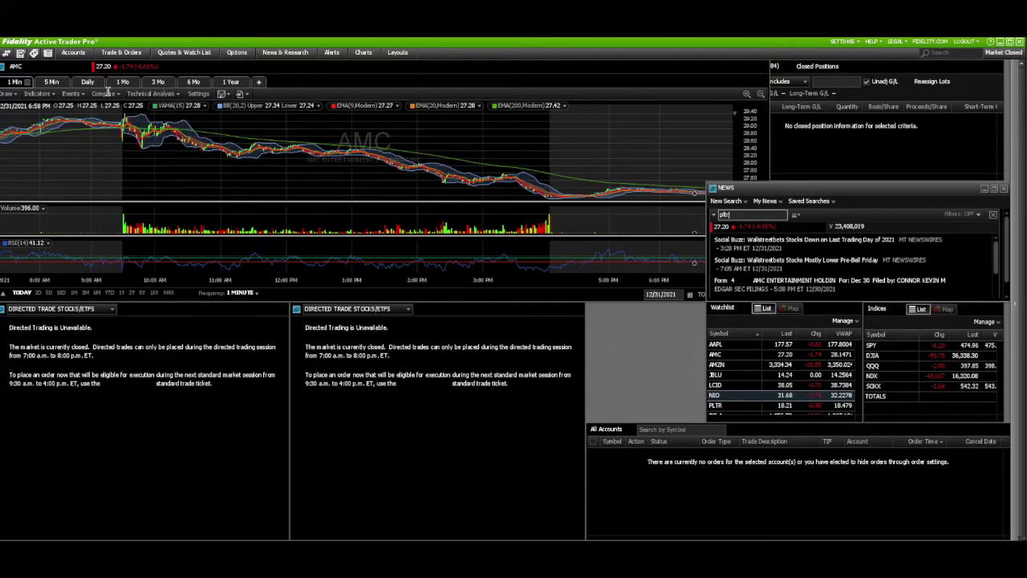
key("Return")
left_click(32, 67)
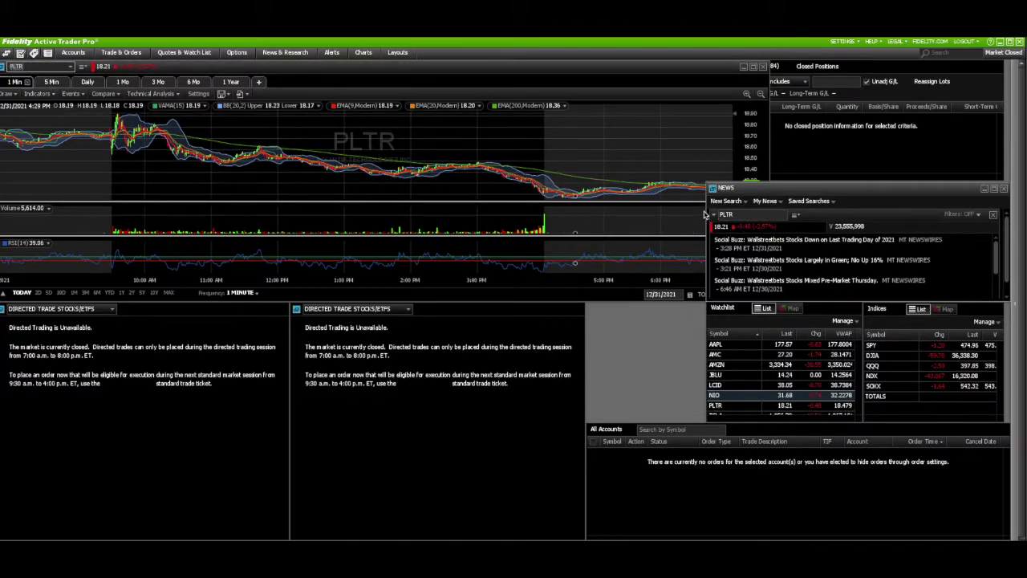
left_click(70, 68)
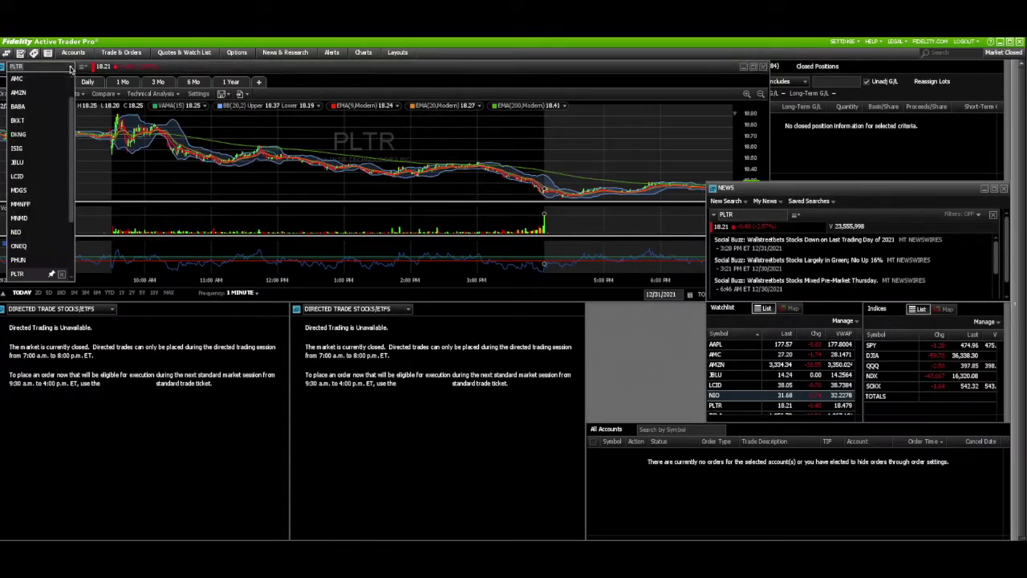
left_click(22, 94)
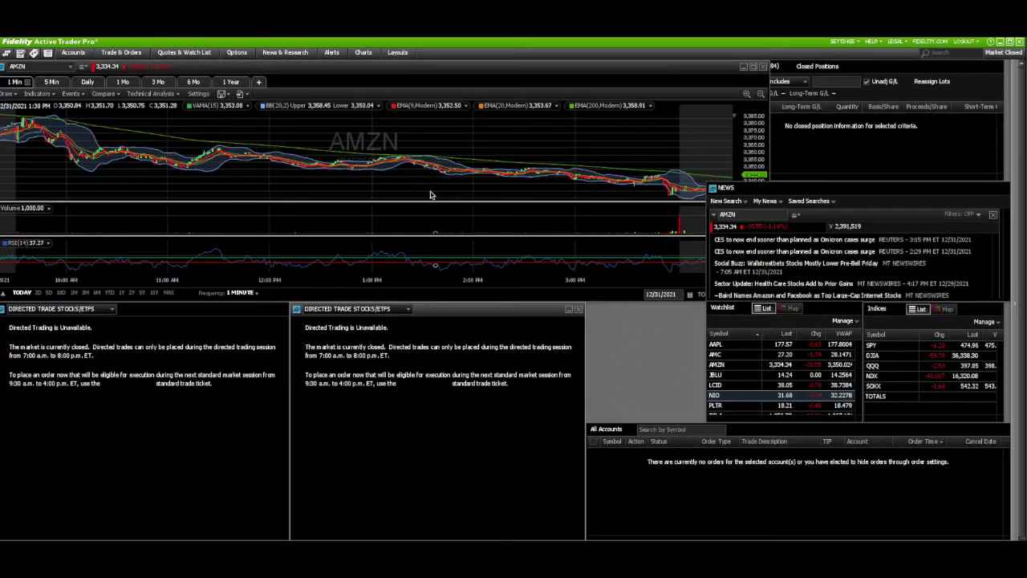
Step: View AMZN over 3 months with the chart in front, then return to TODAY's intraday range
left_click(155, 85)
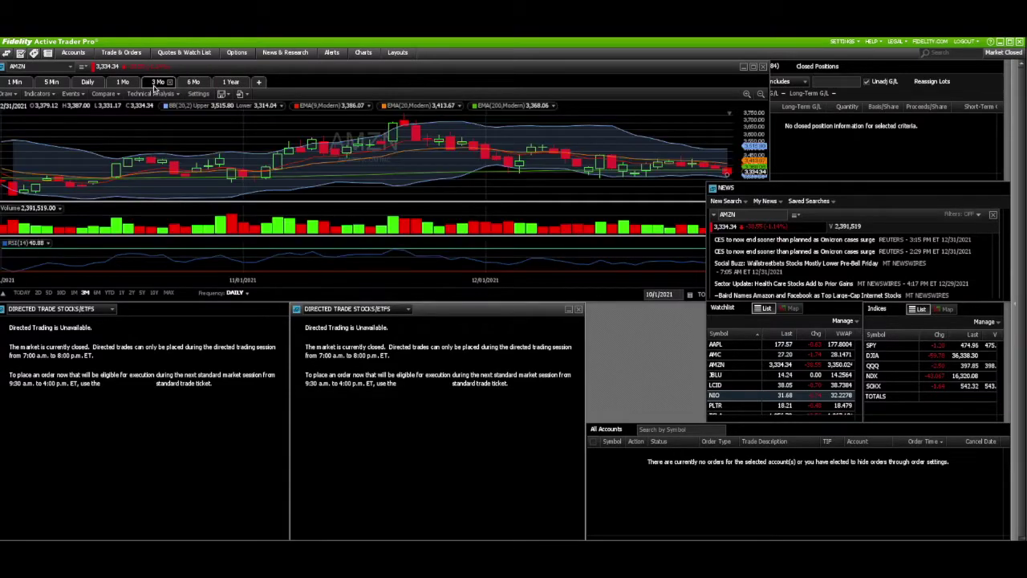
left_click(705, 96)
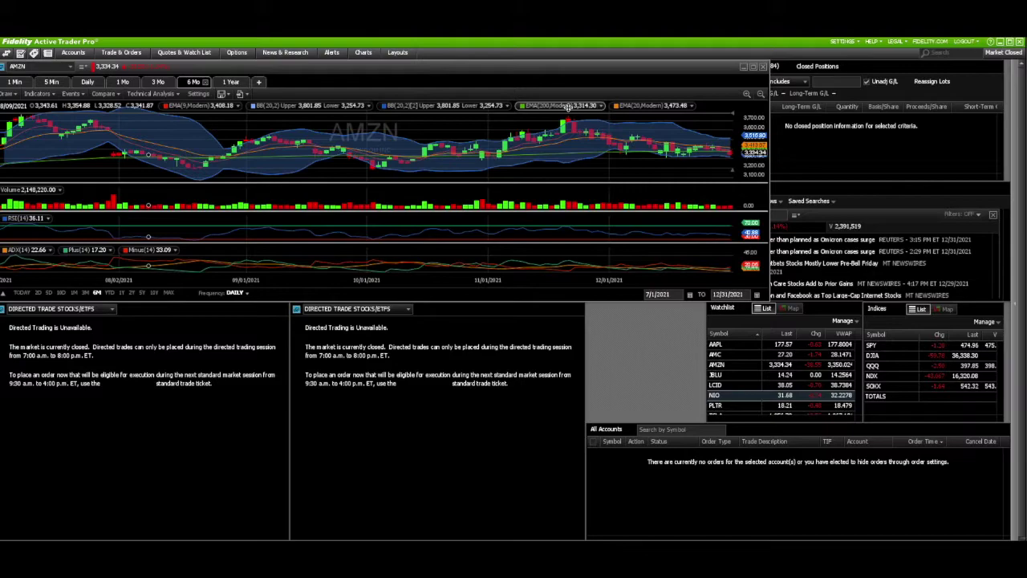
left_click(19, 293)
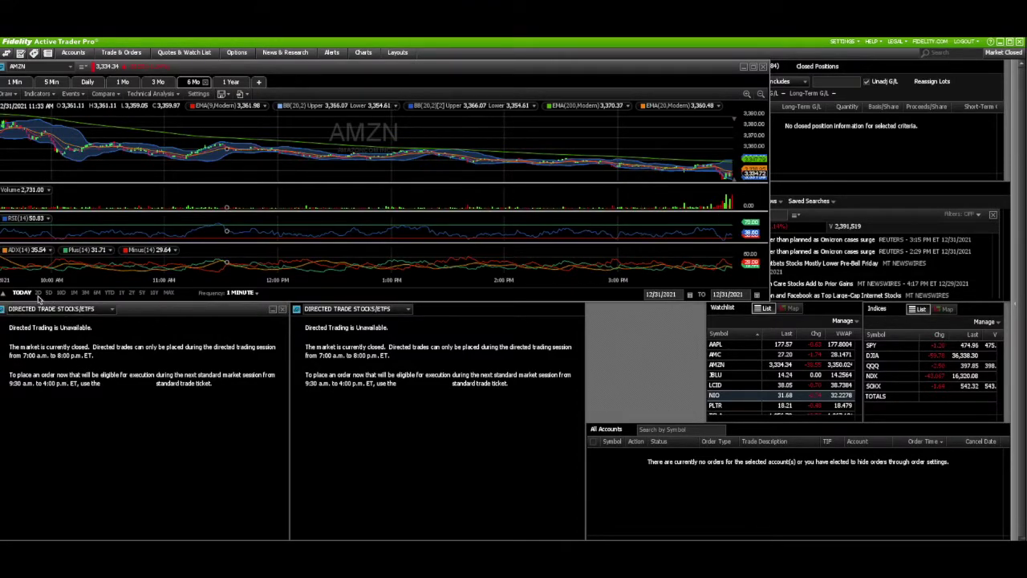
Step: Switch the AMZN chart to 5-minute bars, then back to 1-minute bars
left_click(52, 82)
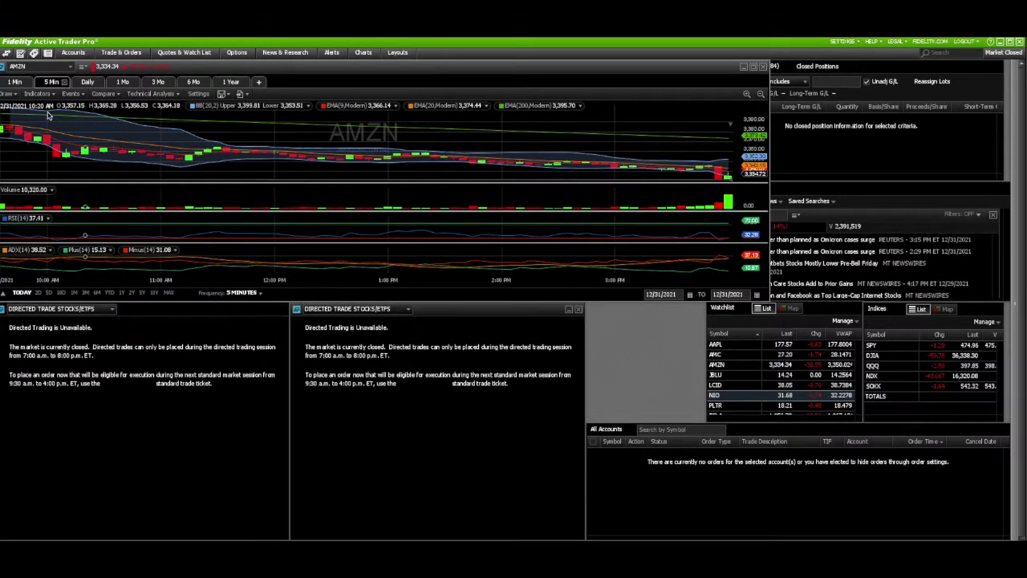
left_click(14, 83)
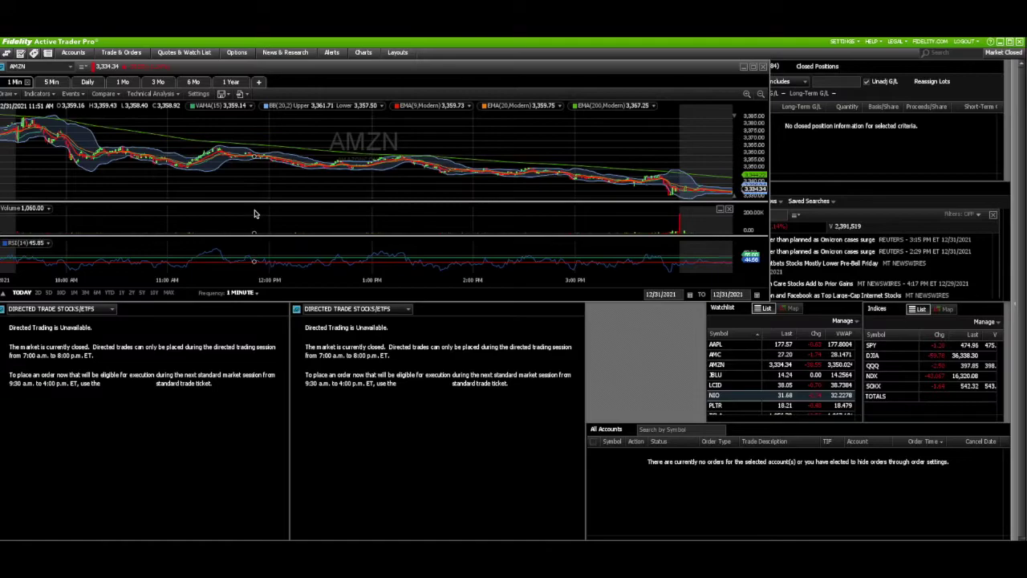